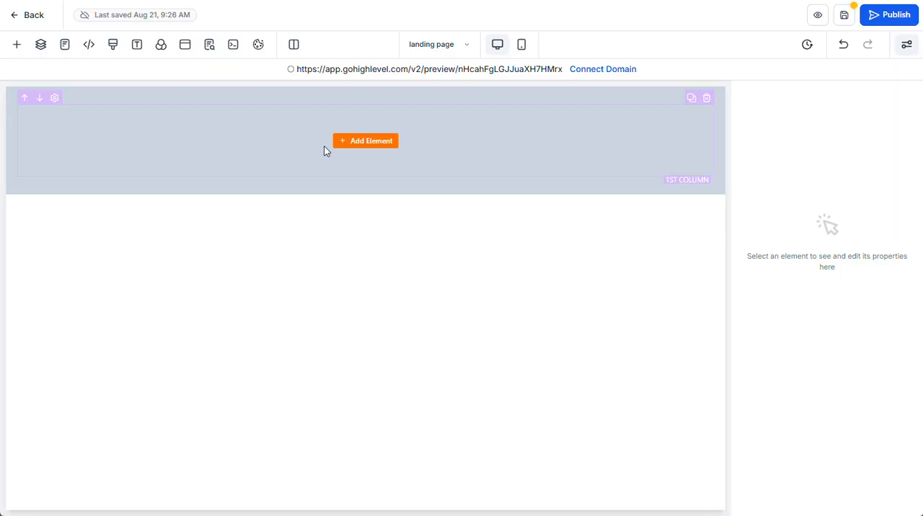
Add a Button element to the empty column and change its text to "Submit".
left_click(357, 143)
left_click(146, 256)
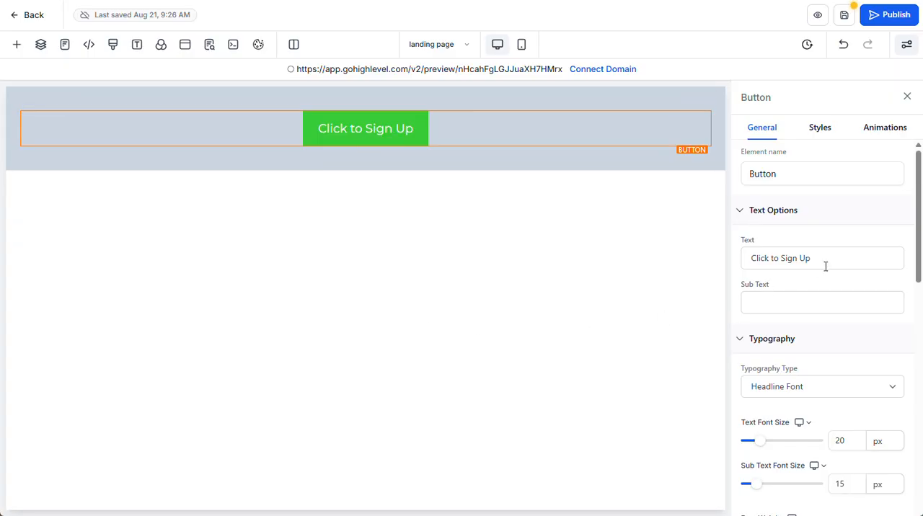
left_click_drag(822, 263, 743, 264)
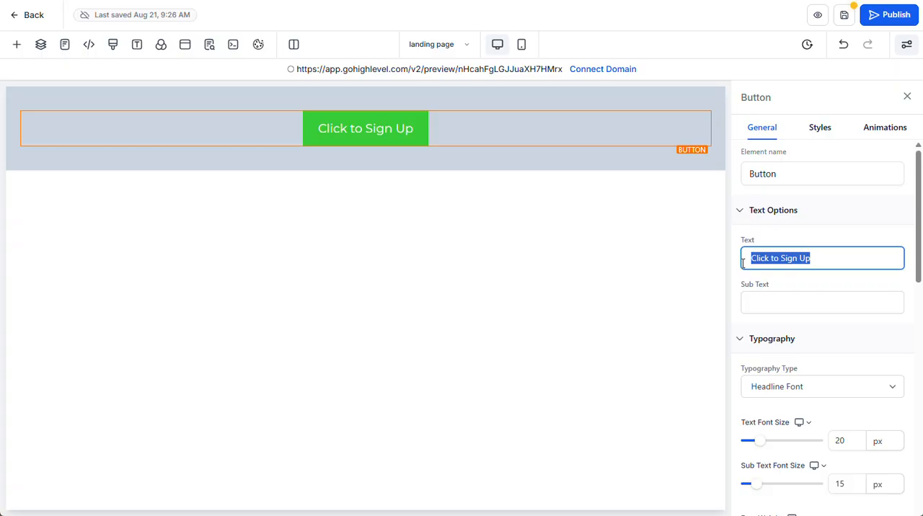
type("Submit")
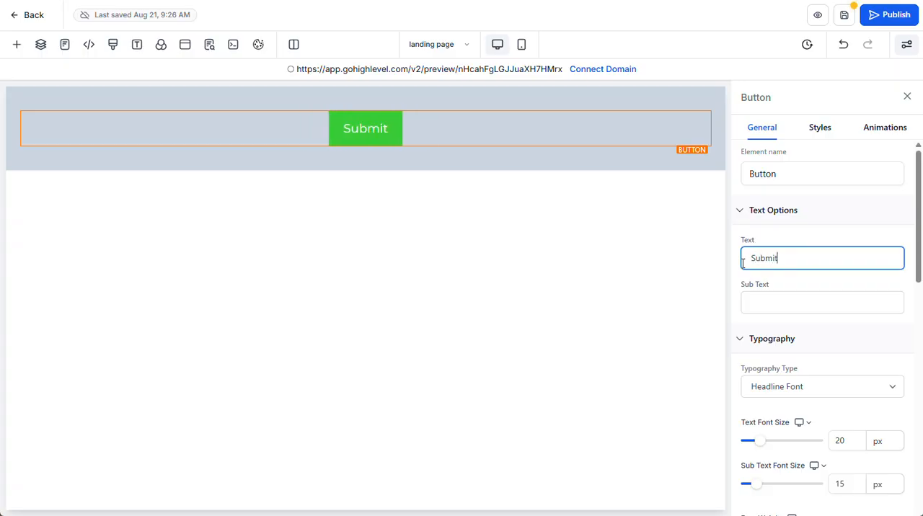
left_click(540, 327)
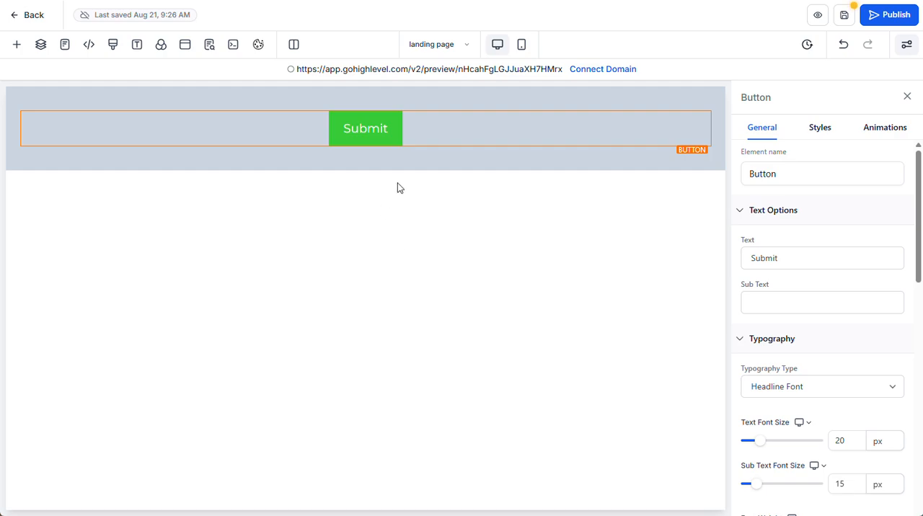
Add a Form element below the Submit button and check which existing forms its Form Picker offers.
left_click(366, 146)
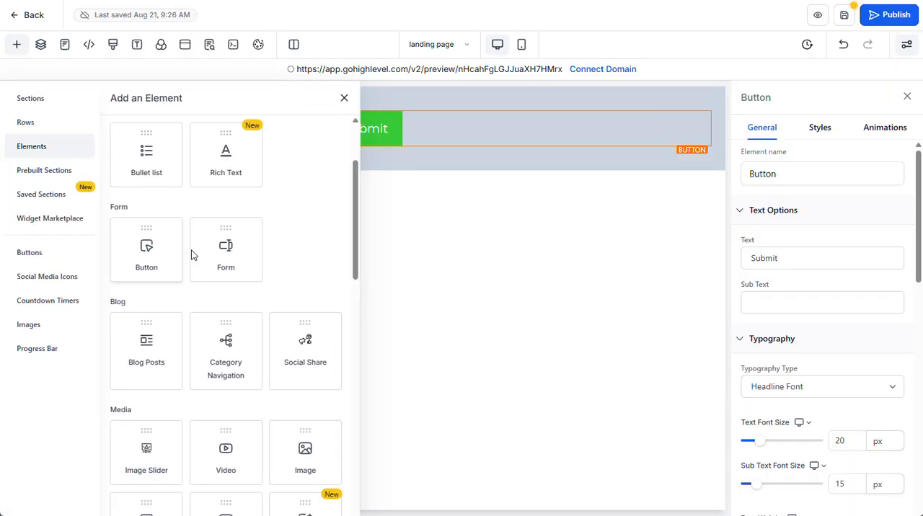
left_click(218, 271)
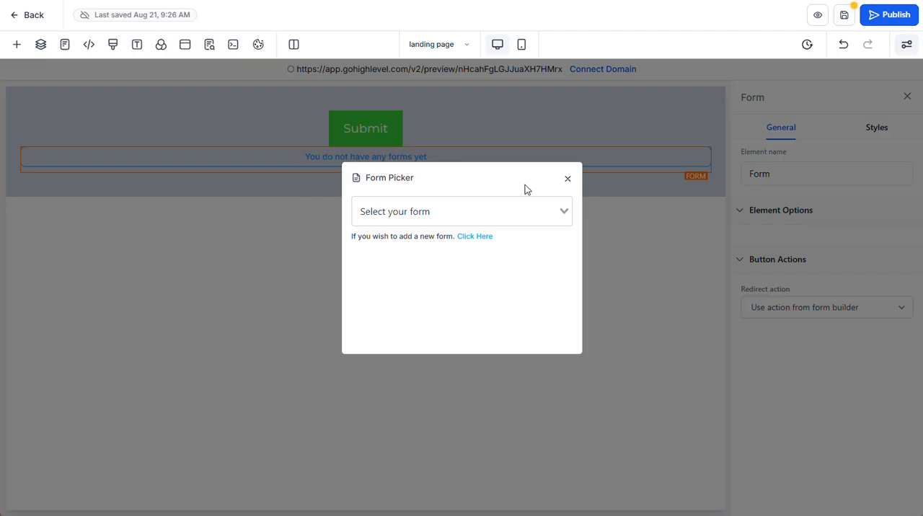
left_click(564, 212)
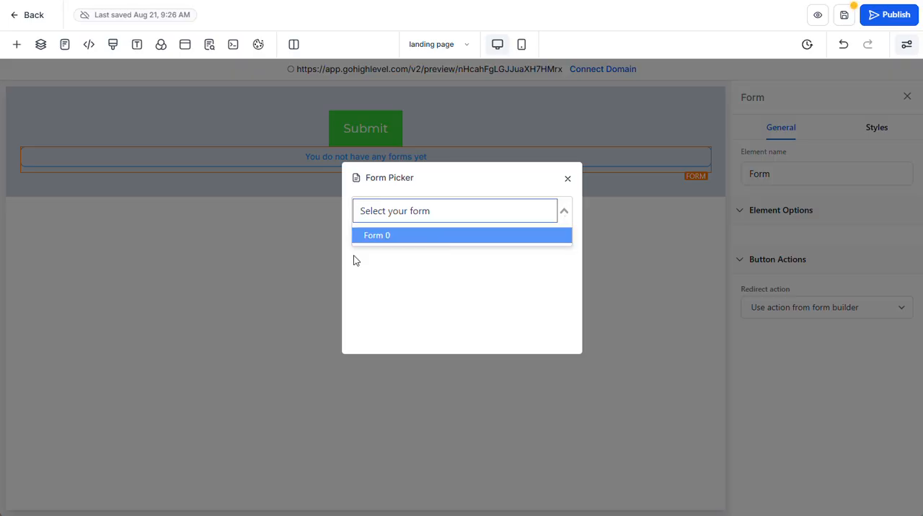
left_click(434, 273)
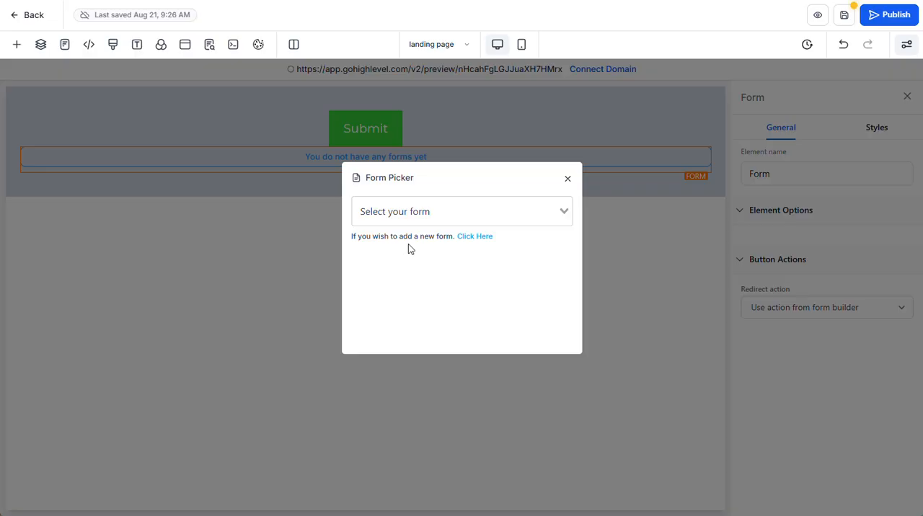
left_click(565, 214)
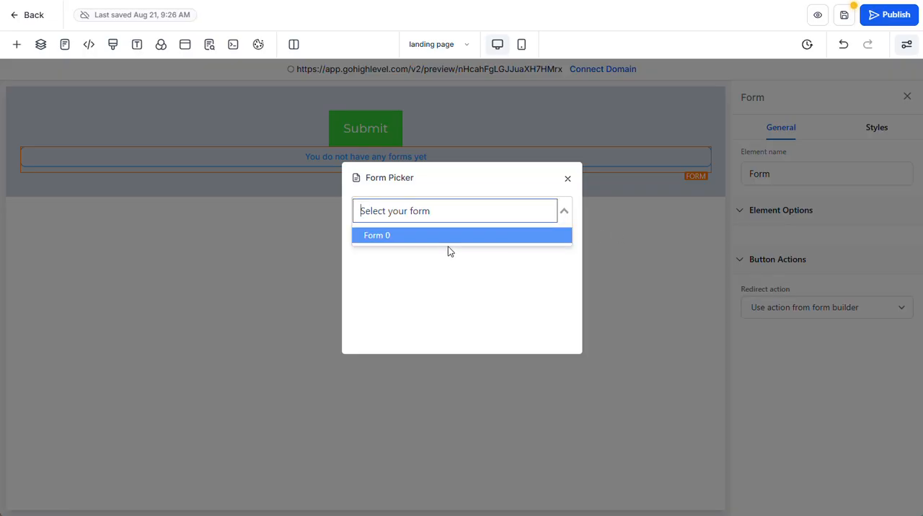
left_click(465, 302)
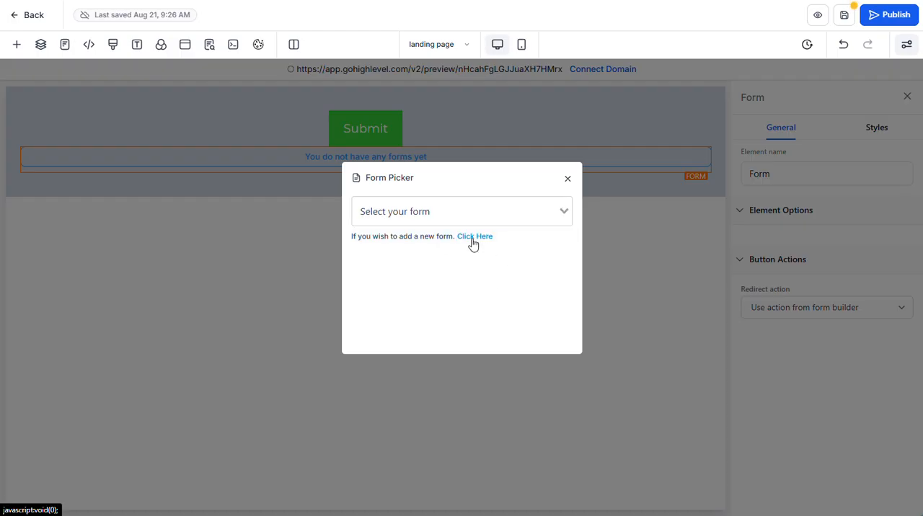
Go from the Form Picker to the form manager and create a new form from scratch.
left_click(472, 243)
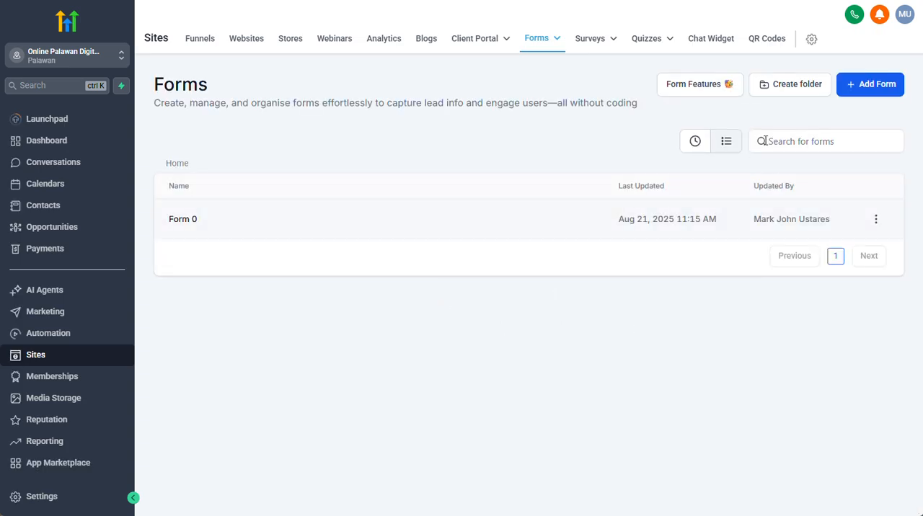
left_click(880, 86)
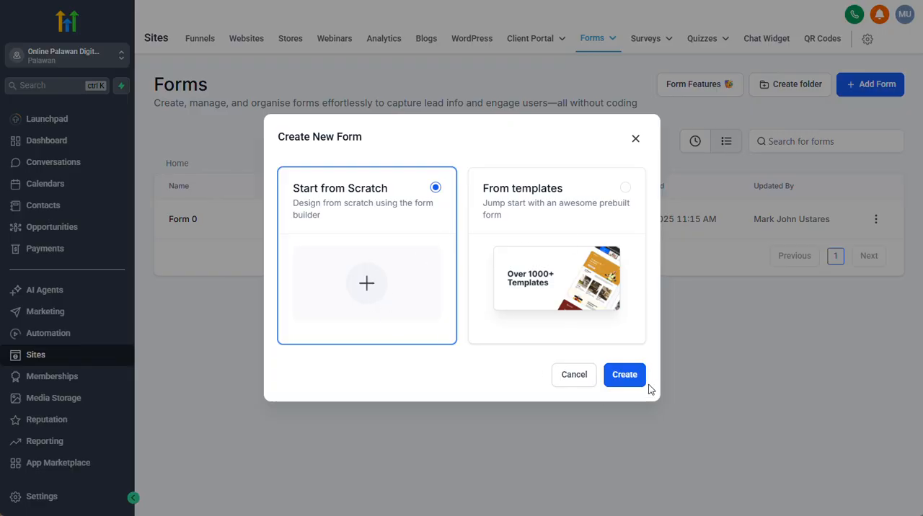
left_click(615, 376)
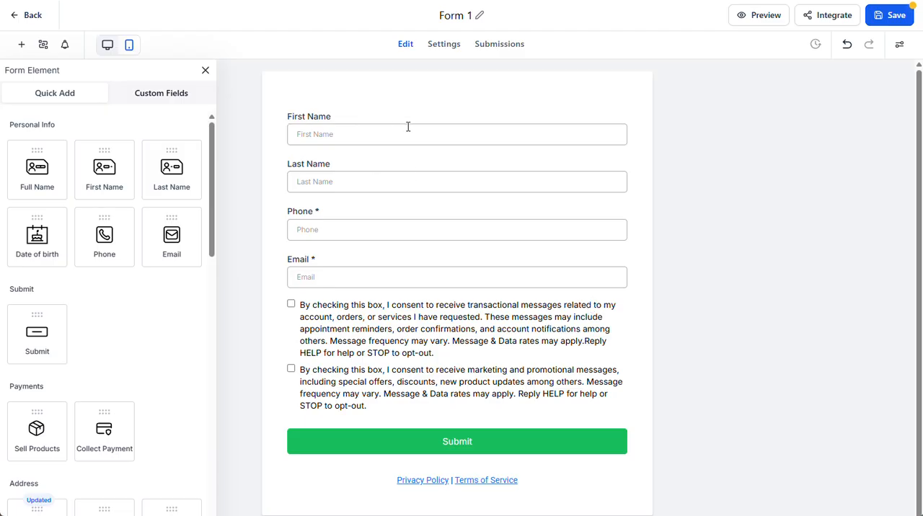
Remove all default elements from the new form, including the name, phone, email, consent, policy links and submit elements.
left_click(467, 113)
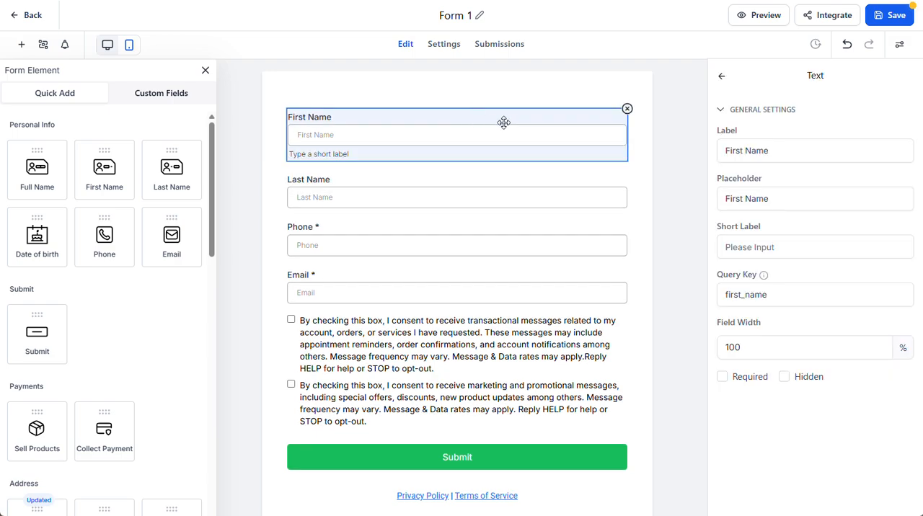
left_click(628, 108)
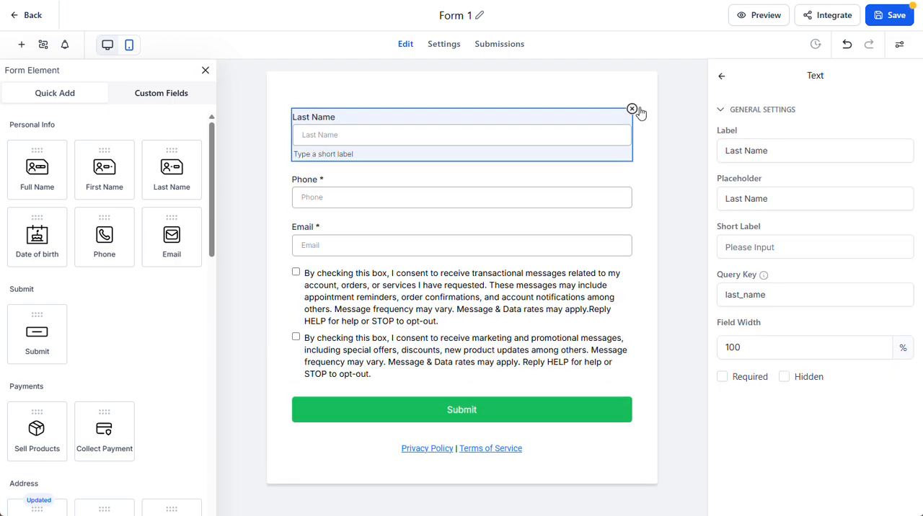
left_click(631, 108)
left_click(631, 109)
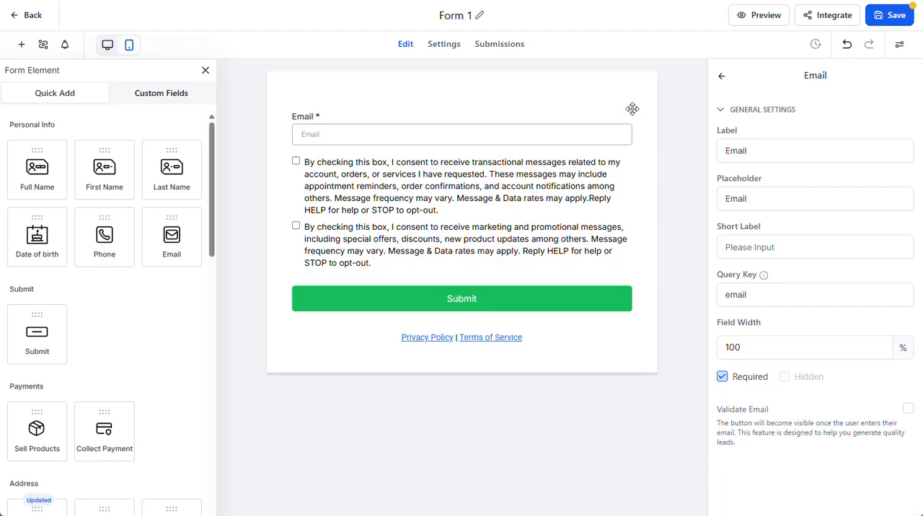
left_click(632, 110)
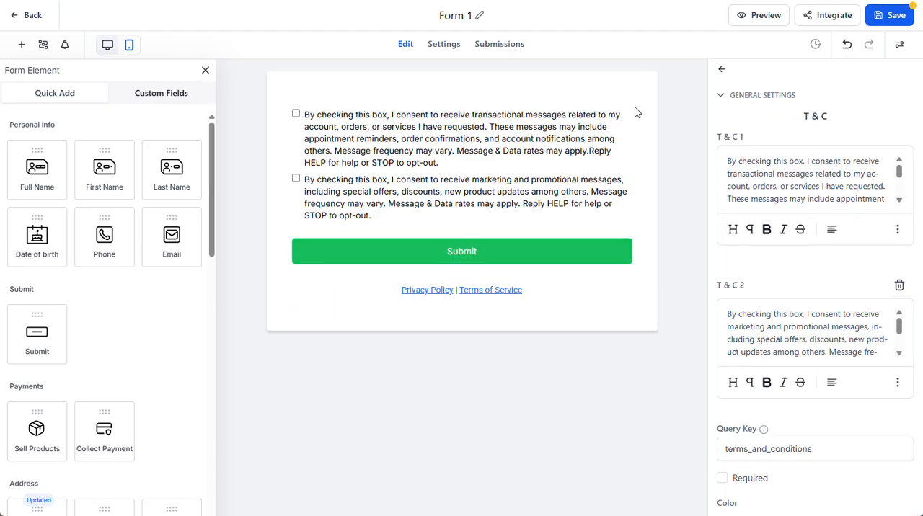
left_click(631, 110)
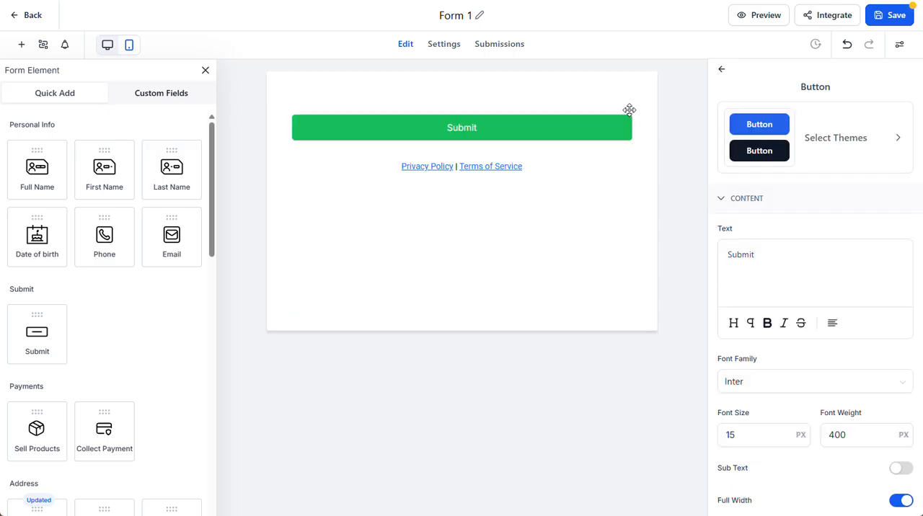
left_click(595, 158)
left_click(631, 151)
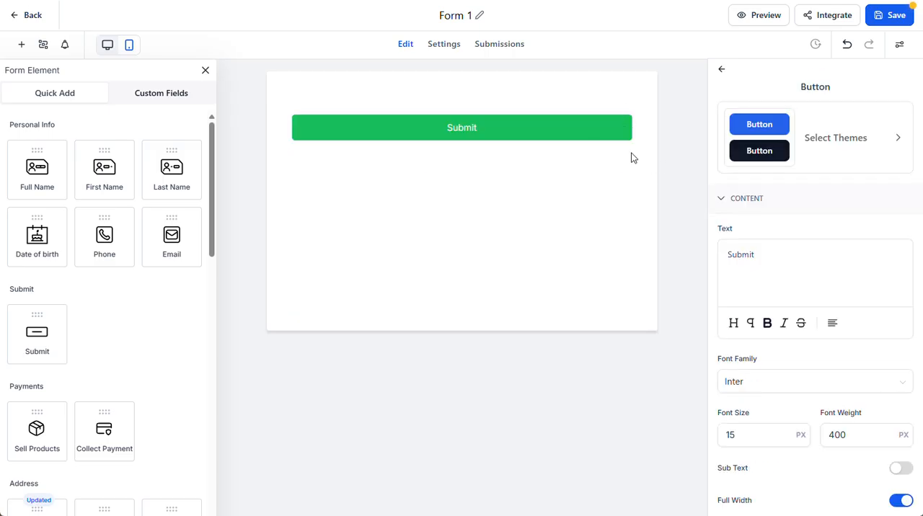
left_click(633, 110)
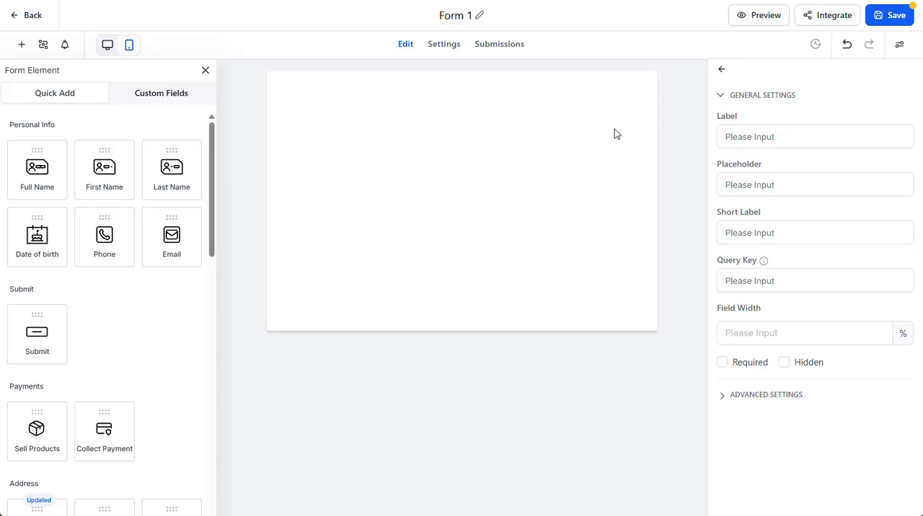
Rename the form as "My Funnel Form".
left_click(457, 18)
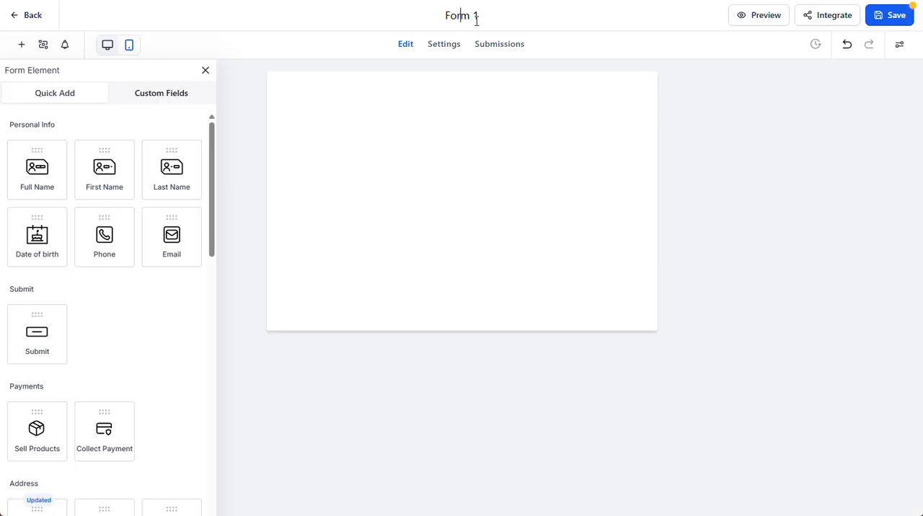
left_click(480, 20)
triple_click(445, 16)
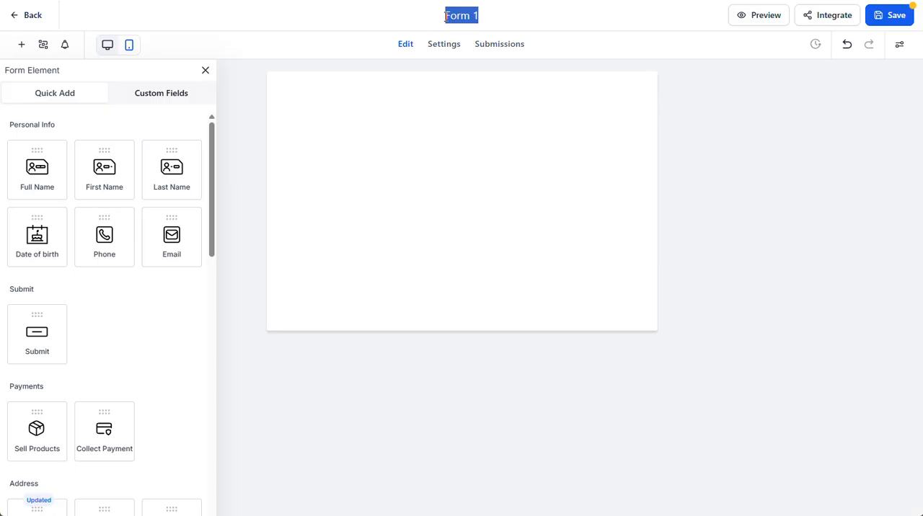
type("My")
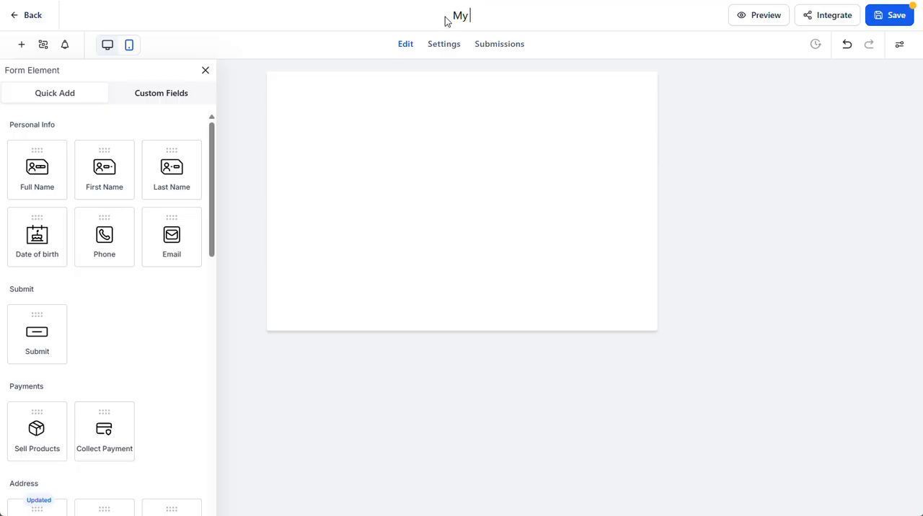
type(" Funnel Fo")
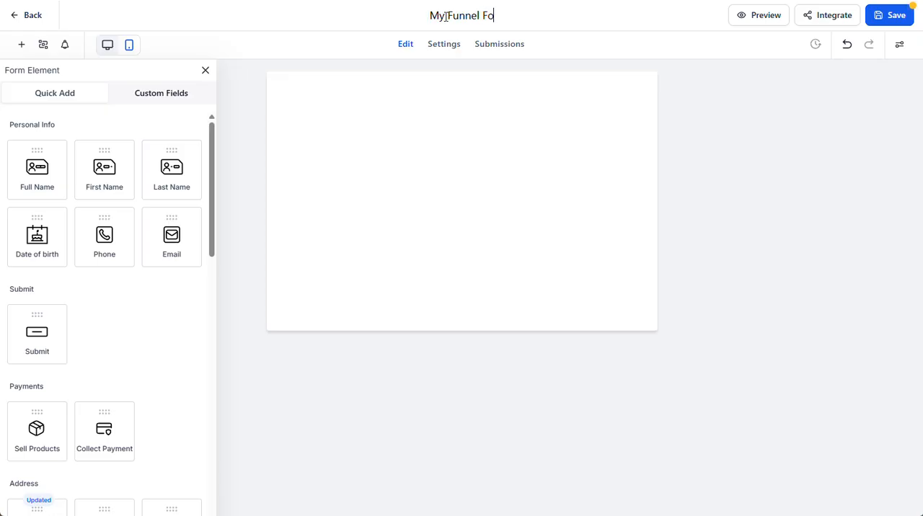
type("rm")
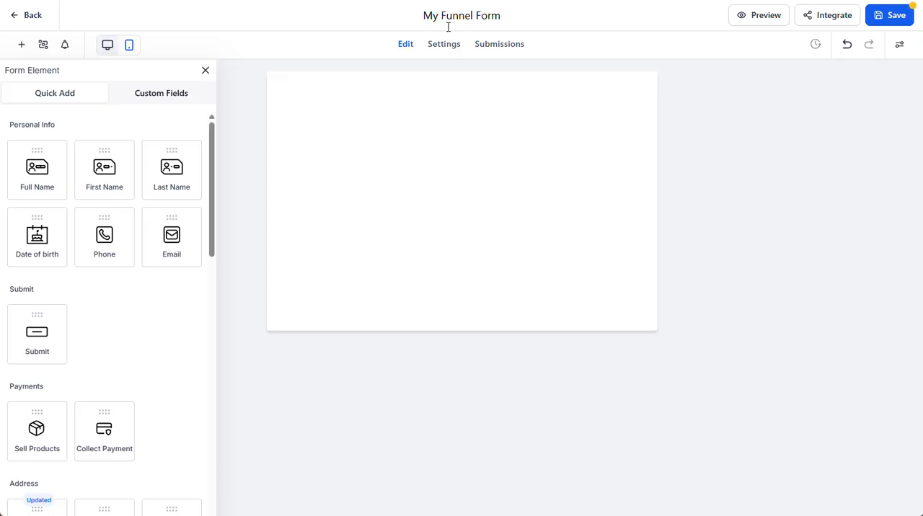
key("Return")
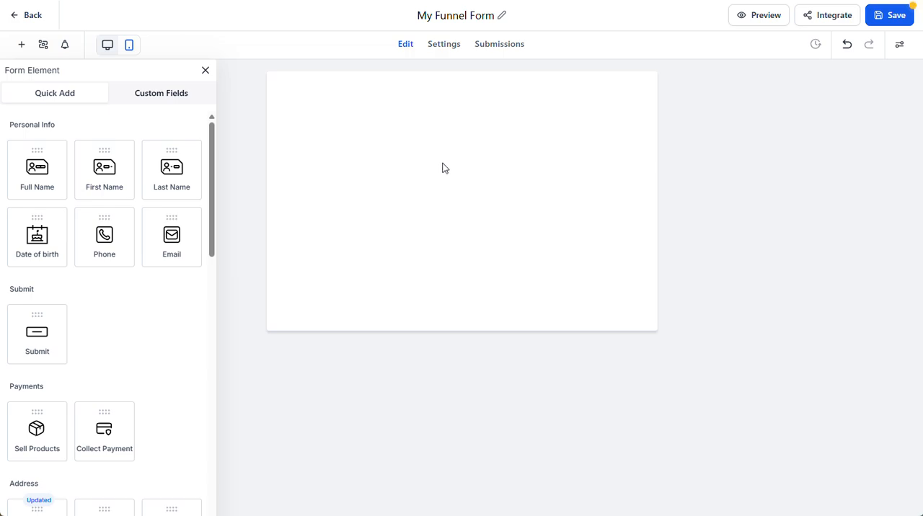
Add a Full Name field to the empty form and place a Date of birth field beneath it.
left_click_drag(32, 181, 413, 191)
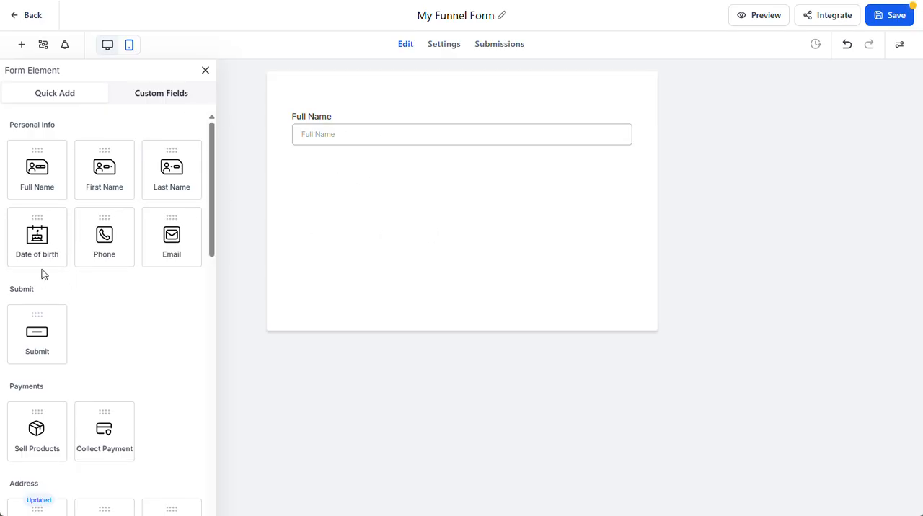
left_click_drag(34, 243, 332, 208)
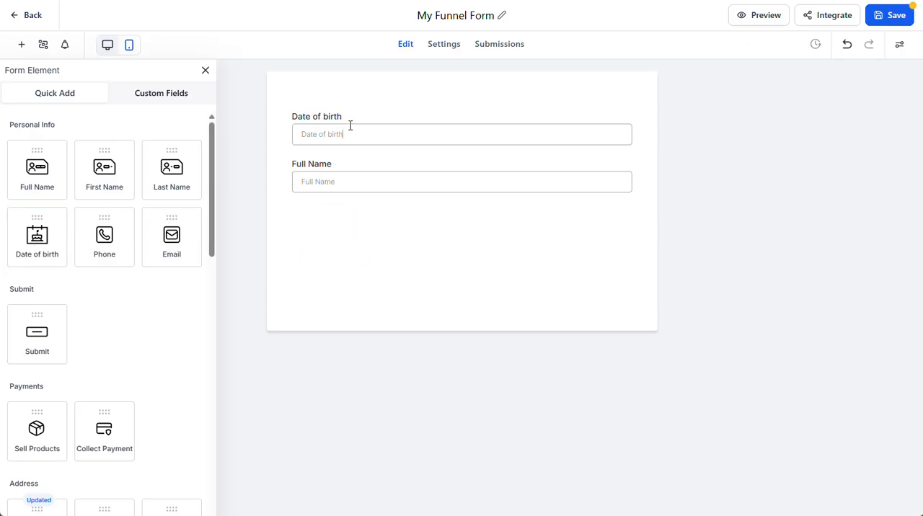
left_click(317, 112)
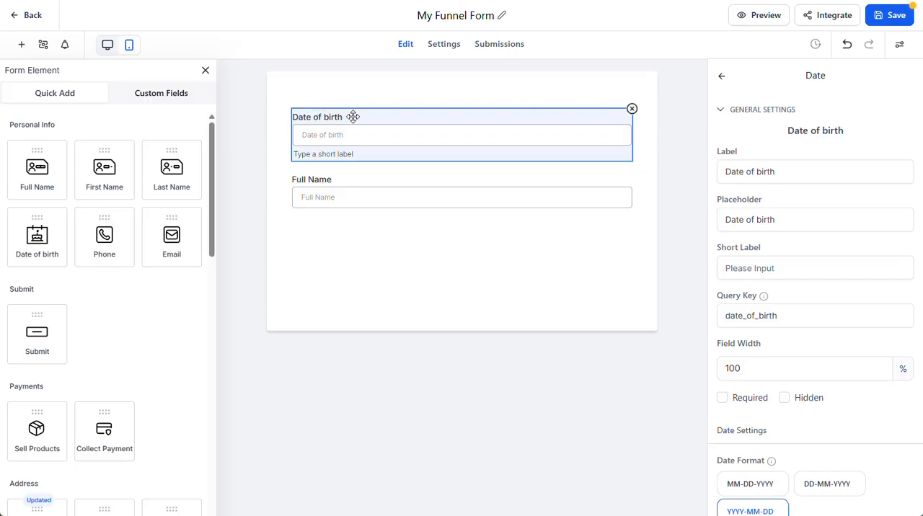
left_click_drag(354, 118, 354, 223)
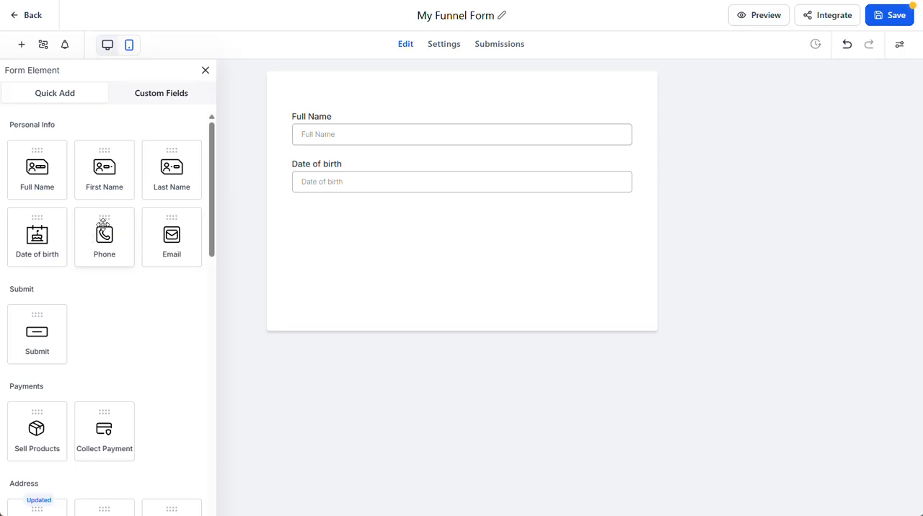
Add a Phone field below Date of birth and remove the consent checkboxes and policy links inserted with it.
left_click_drag(97, 220, 325, 232)
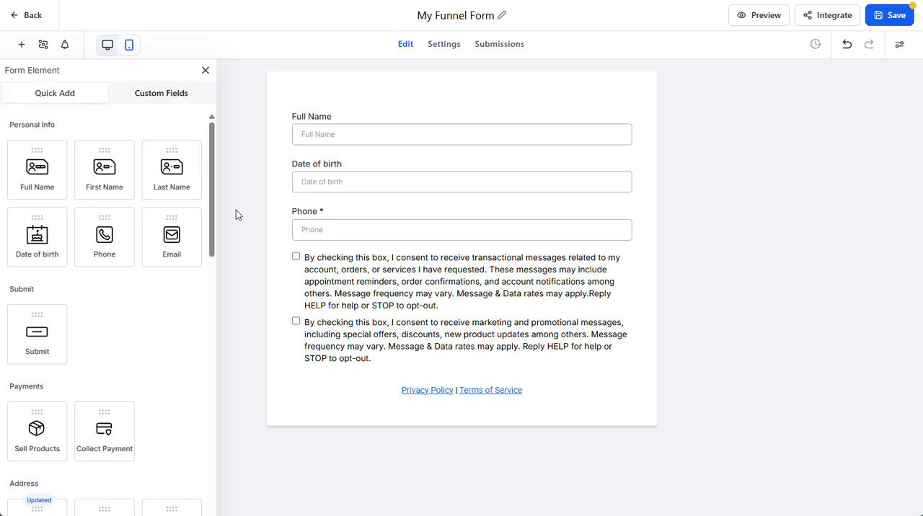
left_click(569, 279)
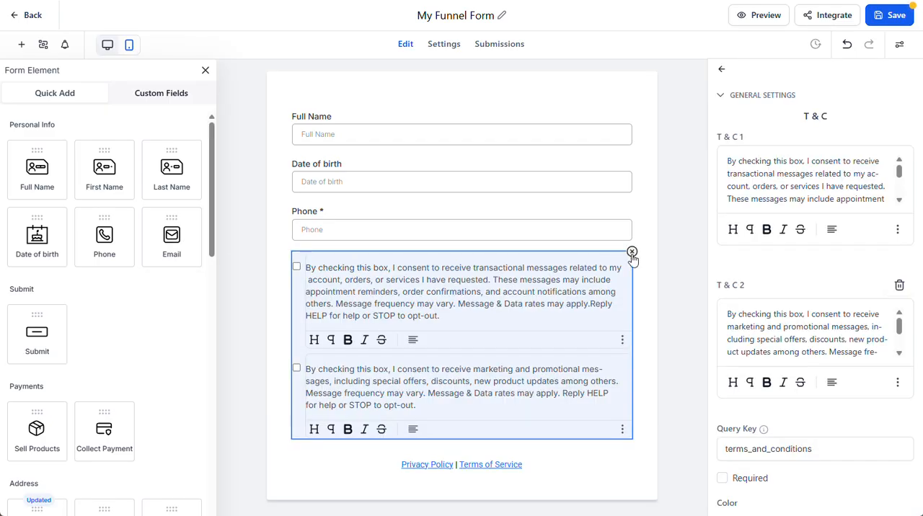
left_click(632, 253)
left_click(511, 267)
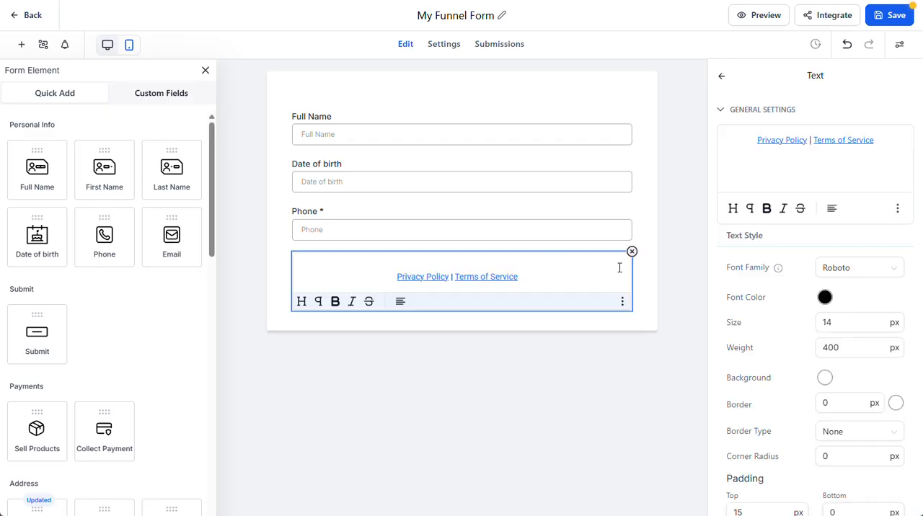
left_click(631, 252)
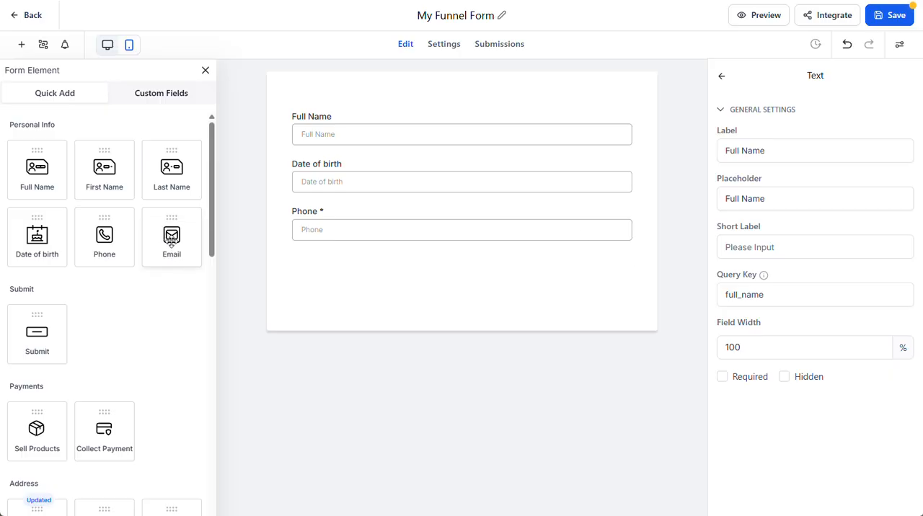
Add an Email field at the end of the form and remove the Phone field.
left_click_drag(171, 244, 377, 298)
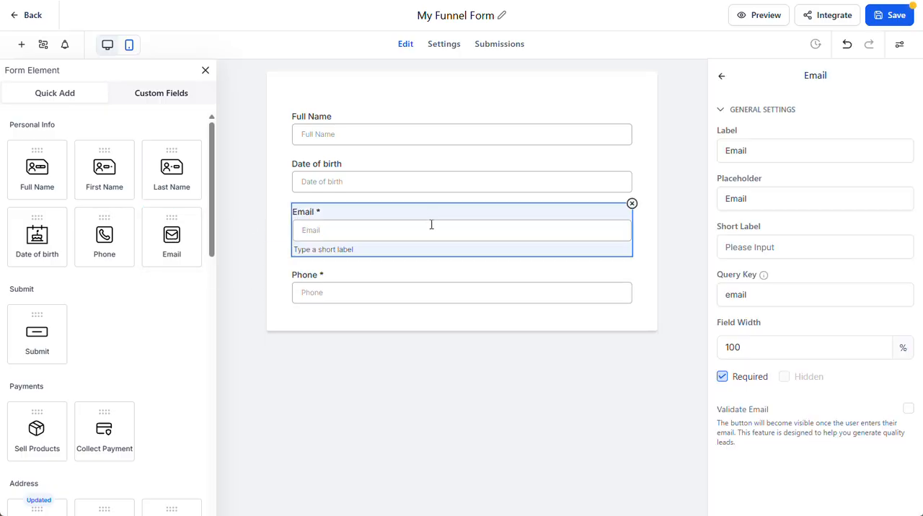
left_click_drag(430, 224, 436, 295)
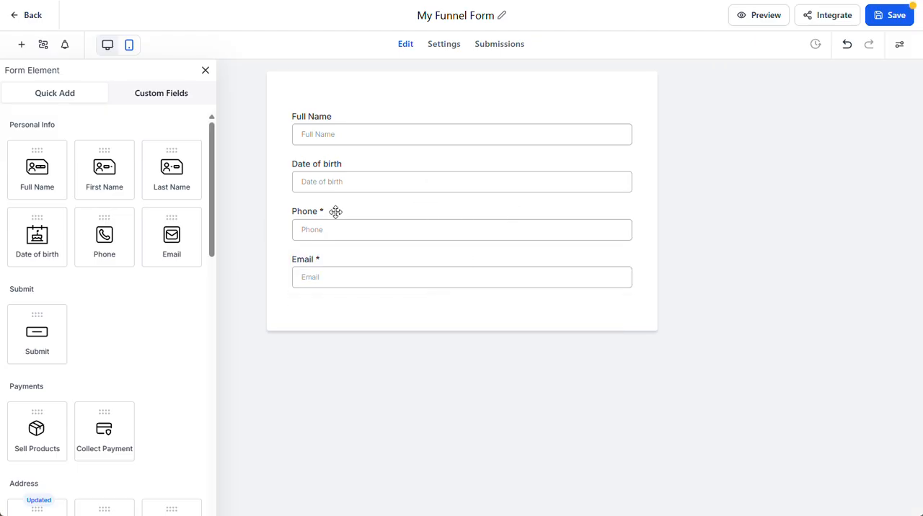
left_click(627, 220)
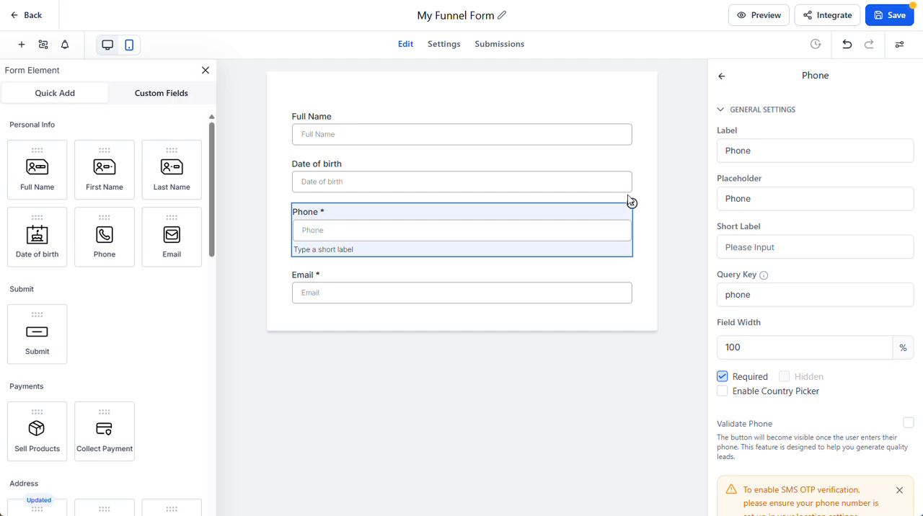
left_click(632, 206)
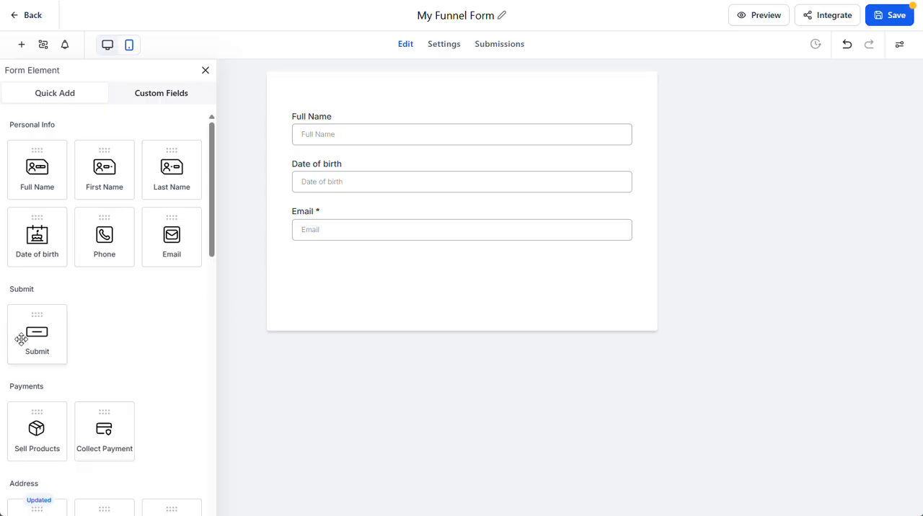
Add a Submit button below the Email field.
left_click_drag(21, 339, 373, 312)
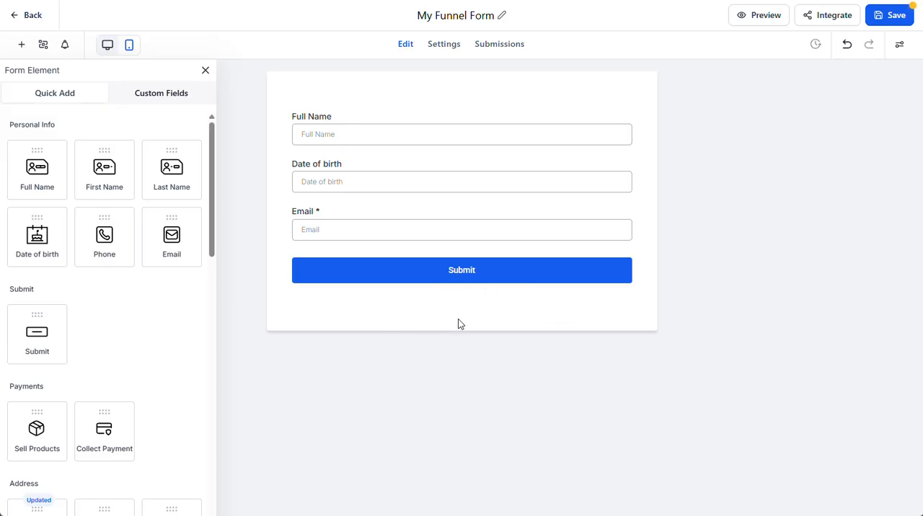
left_click(452, 114)
scroll(129, 361, "down", 3)
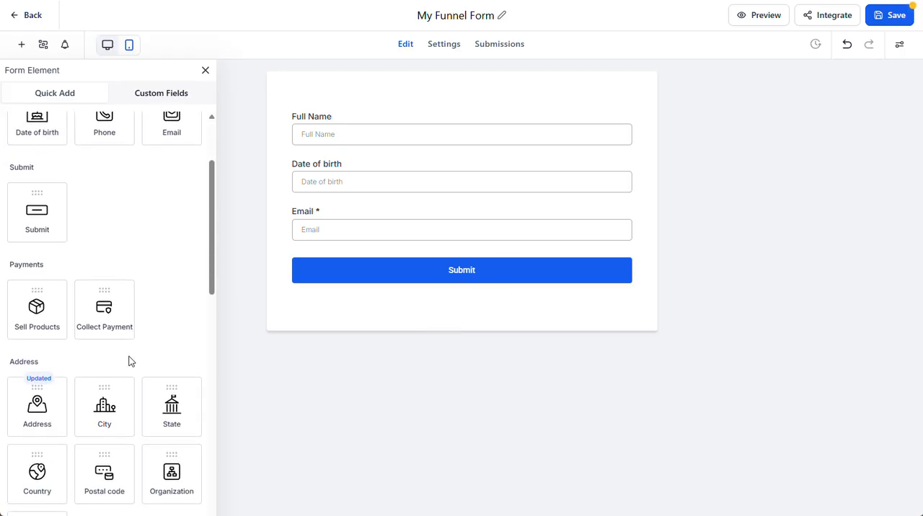
scroll(128, 361, "down", 2)
scroll(127, 358, "up", 1)
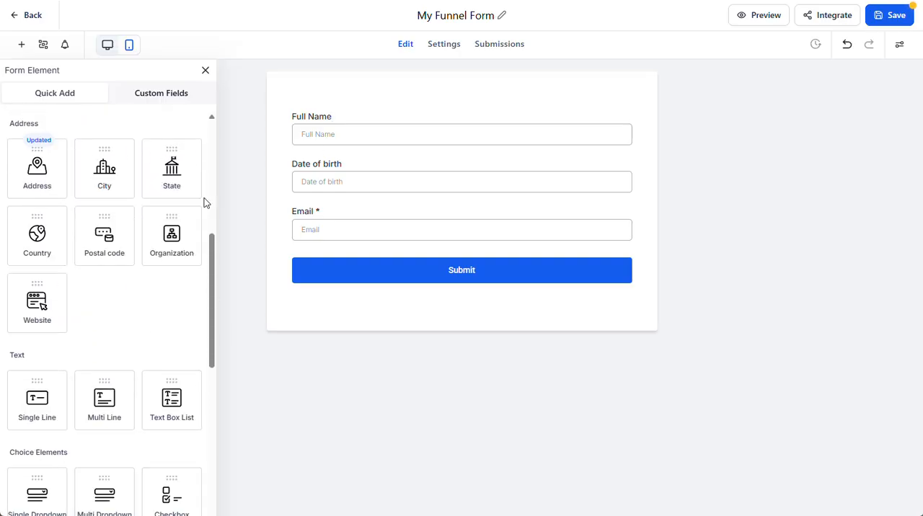
scroll(167, 303, "up", 5)
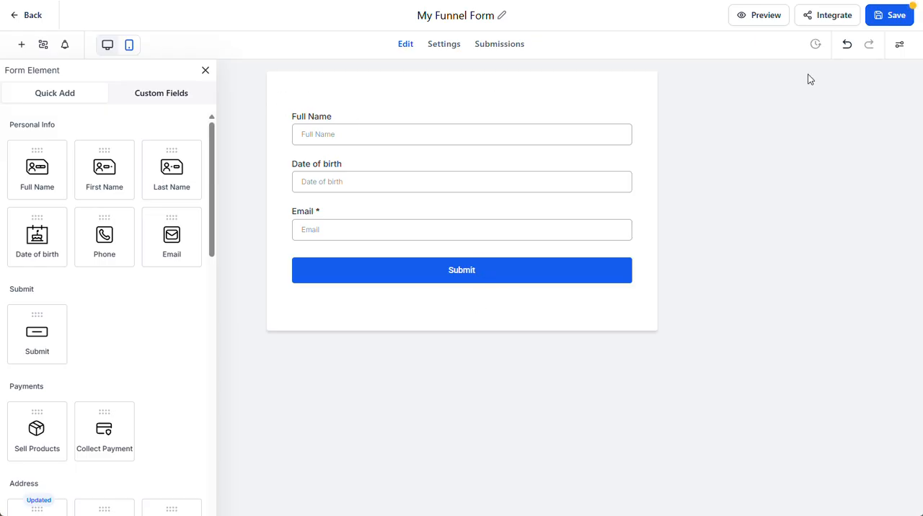
Save and preview the finished form, and close it to return to the landing page editor.
left_click(886, 18)
left_click(771, 19)
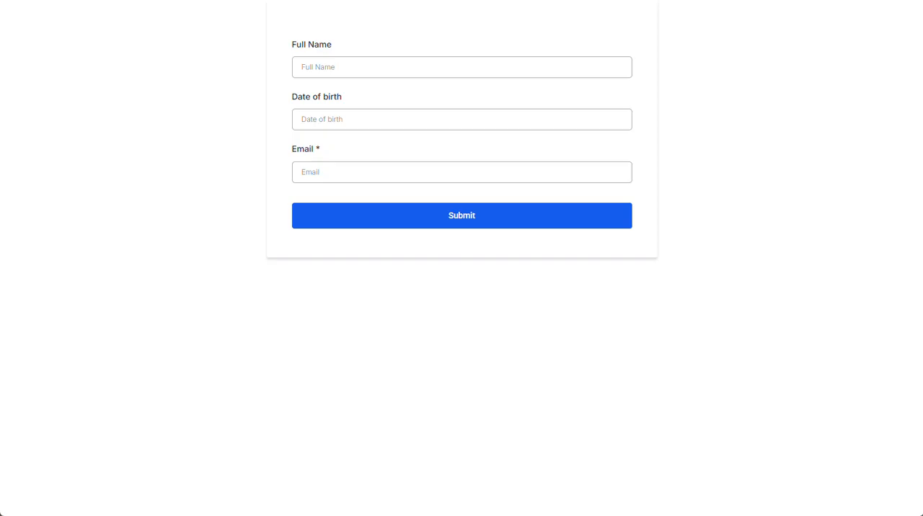
key("ctrl+w")
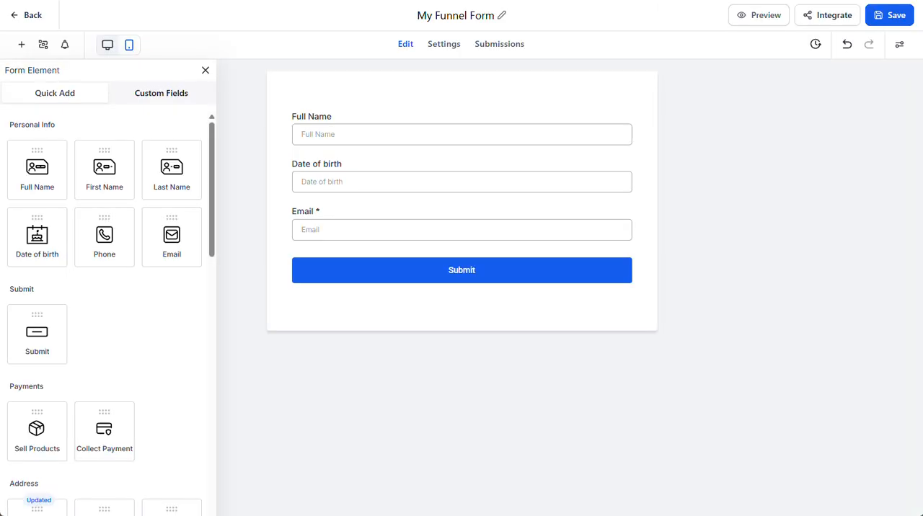
key("ctrl+w")
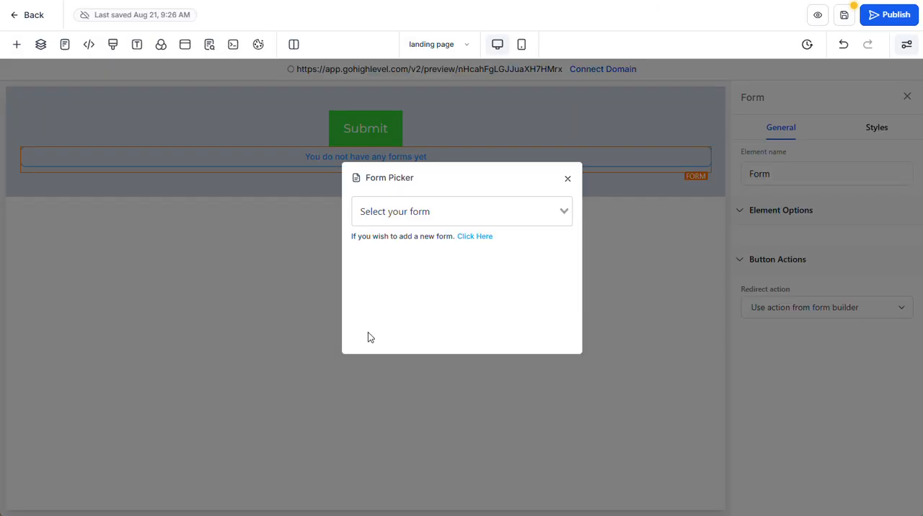
left_click(564, 210)
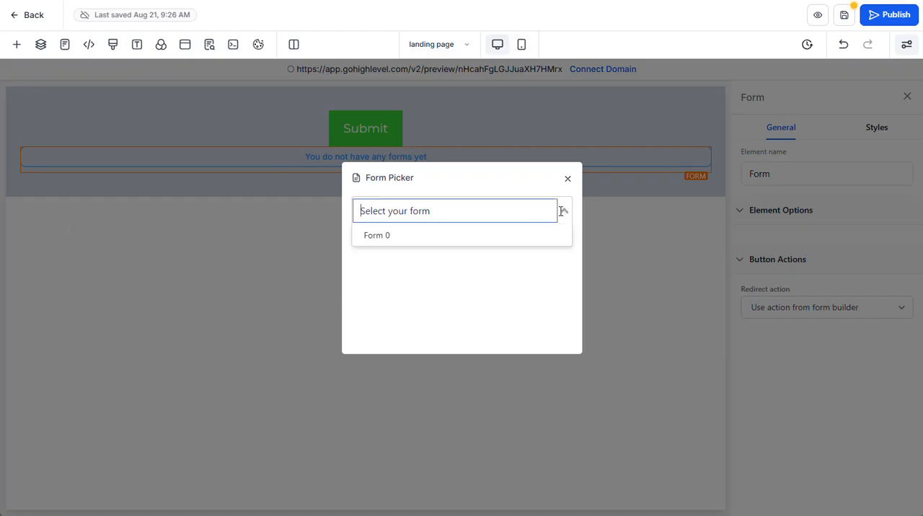
left_click(533, 343)
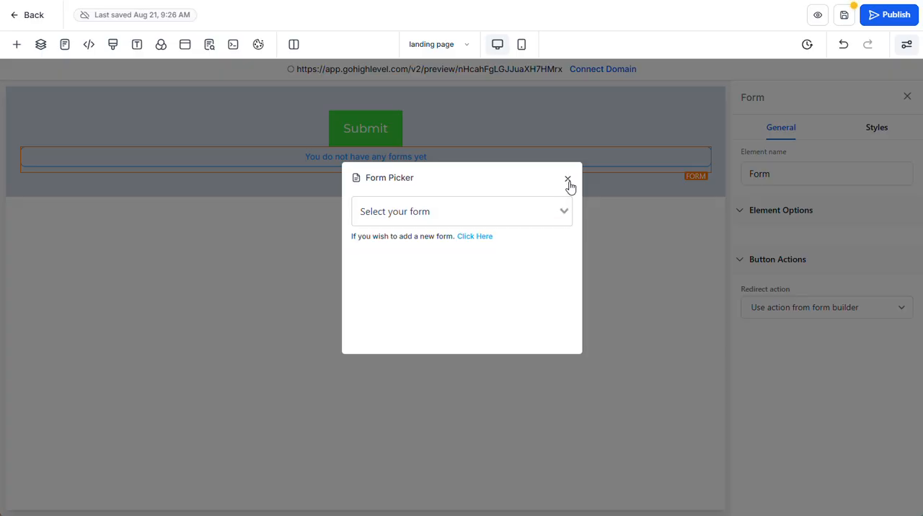
left_click(567, 177)
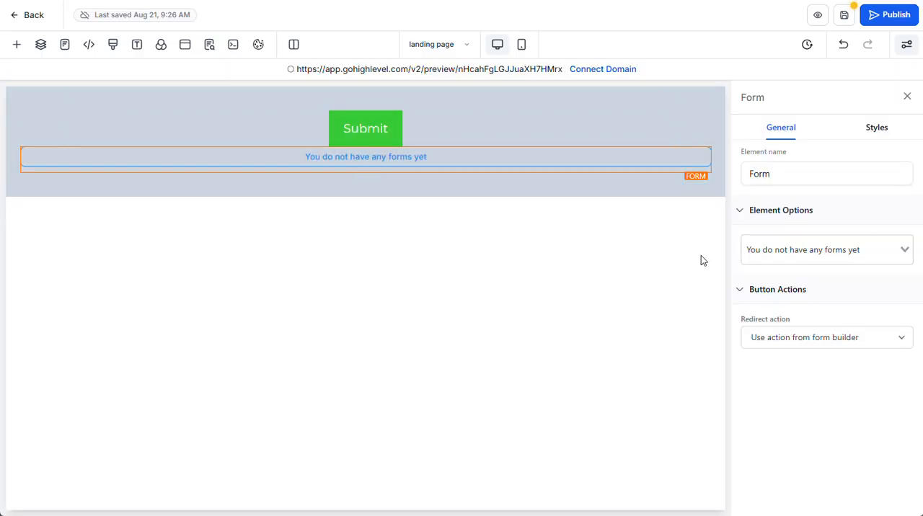
Insert a new Form element on the landing page and choose My Funnel Form as its form.
left_click(19, 48)
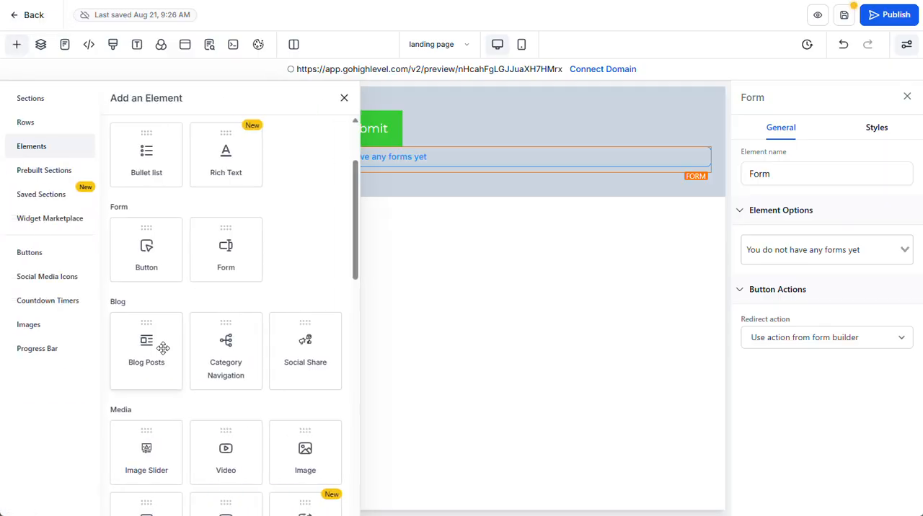
left_click_drag(199, 261, 202, 257)
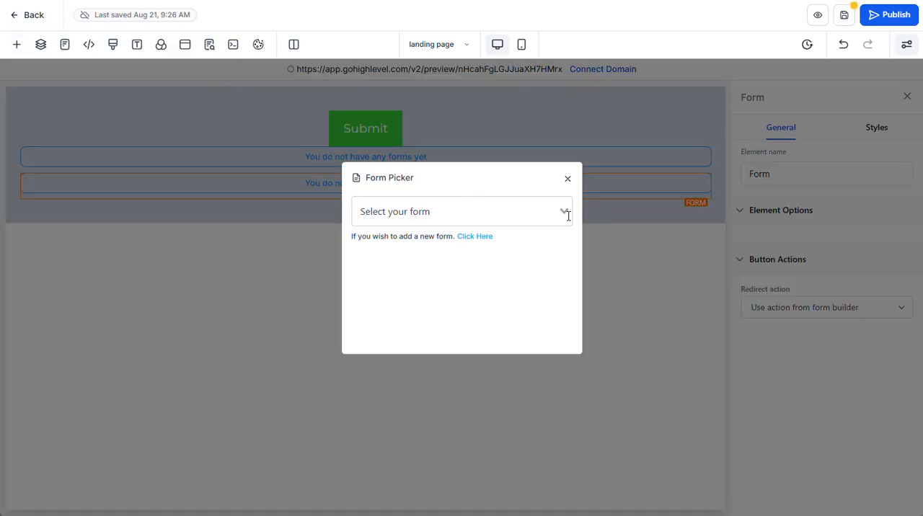
left_click(568, 213)
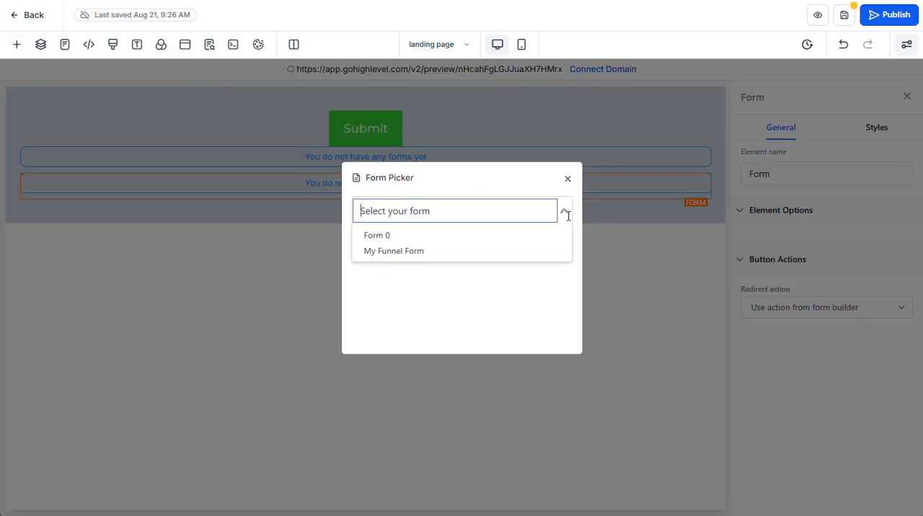
left_click(438, 252)
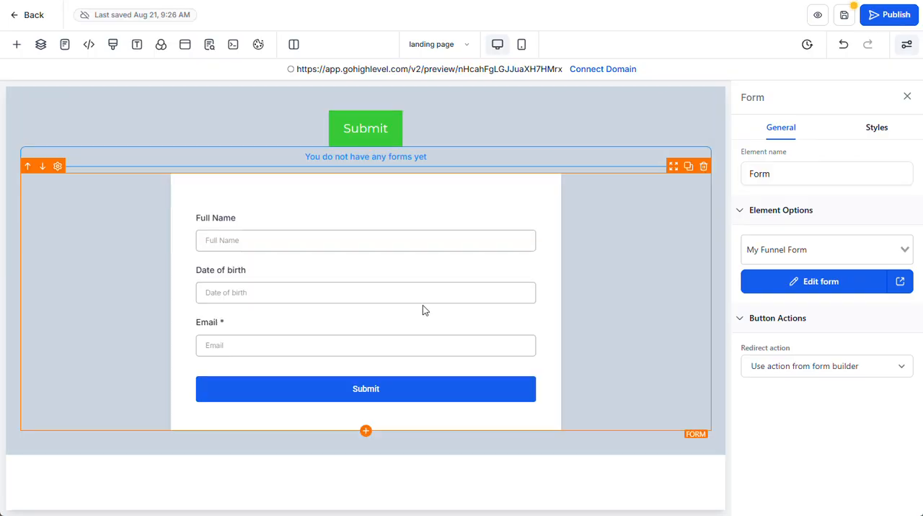